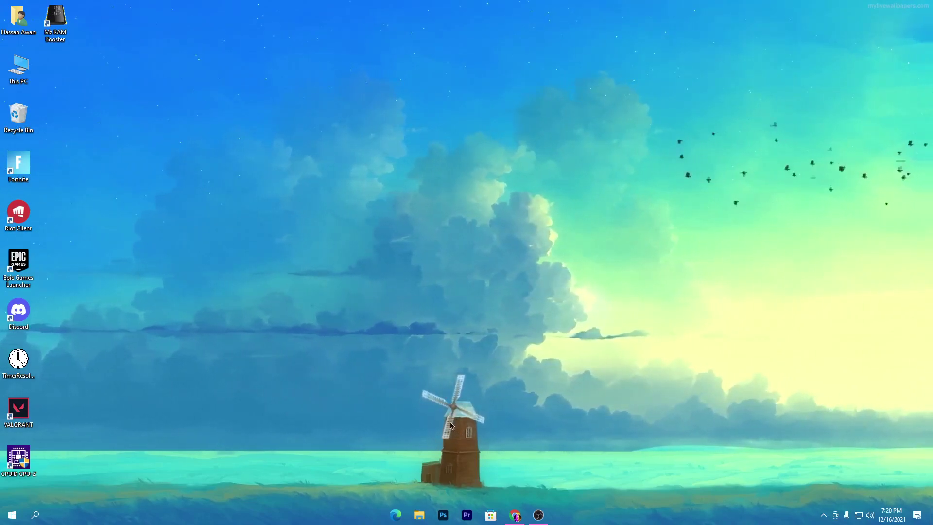
- Search the Download Packs blog for WINDOWS and open the 'Download Ultimate Windows Tweaks For Gaming' post's download section
{"action": "left_click", "coordinate": [516, 516]}
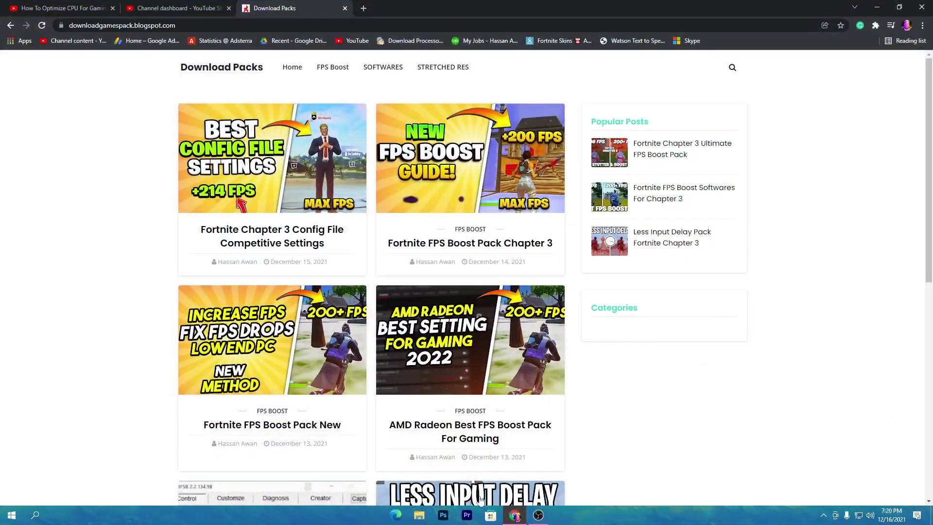
{"action": "left_click", "coordinate": [732, 69]}
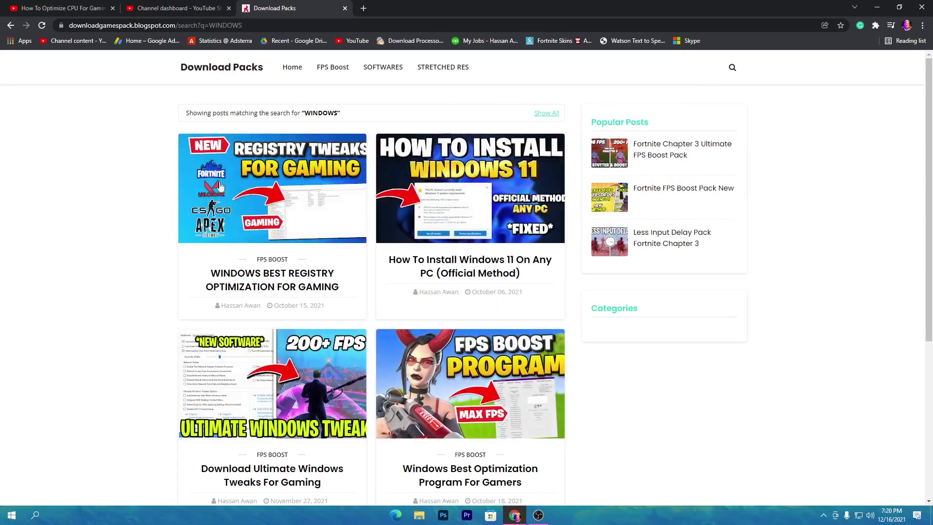
{"action": "scroll", "coordinate": [600, 279], "scroll_direction": "down", "scroll_amount": 2}
{"action": "scroll", "coordinate": [267, 297], "scroll_direction": "up", "scroll_amount": 2}
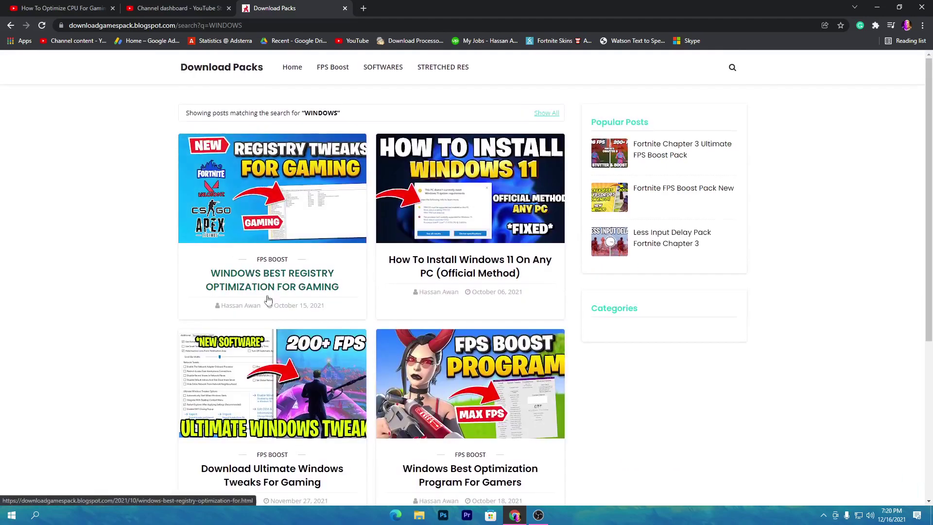
{"action": "scroll", "coordinate": [253, 316], "scroll_direction": "down", "scroll_amount": 2}
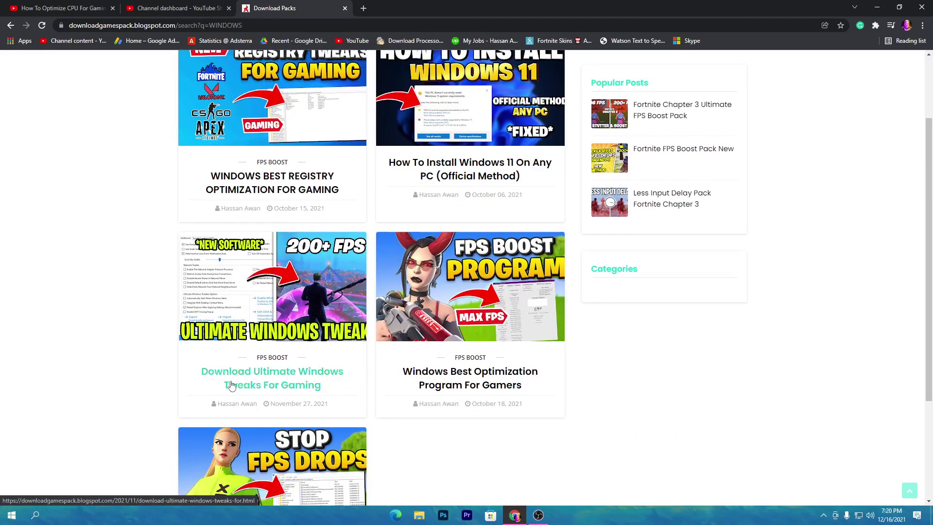
{"action": "left_click", "coordinate": [309, 376]}
{"action": "scroll", "coordinate": [350, 340], "scroll_direction": "down", "scroll_amount": 7}
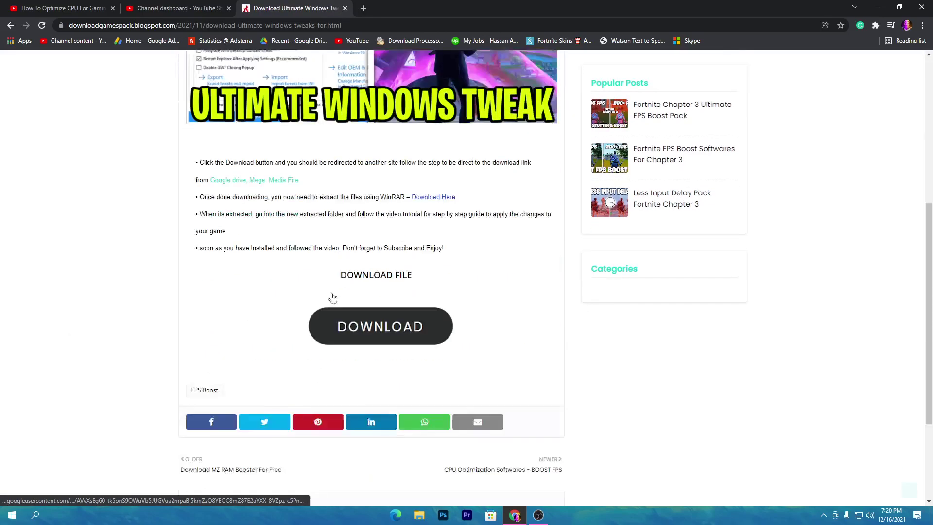
- Complete the YouTube subscribe step on Rekonise and unlock the Ultimate Windows Tweaker 4.8.rar Drive link
{"action": "left_click", "coordinate": [387, 300]}
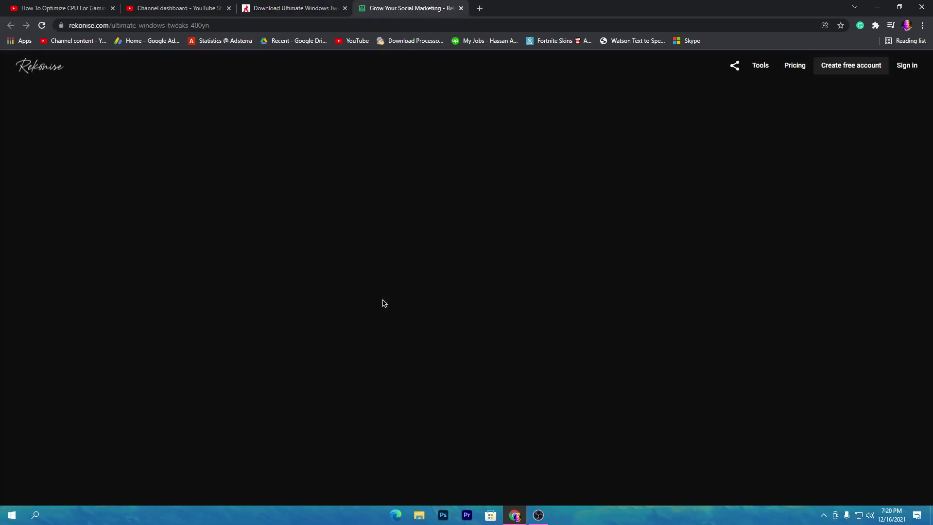
{"action": "left_click", "coordinate": [469, 162]}
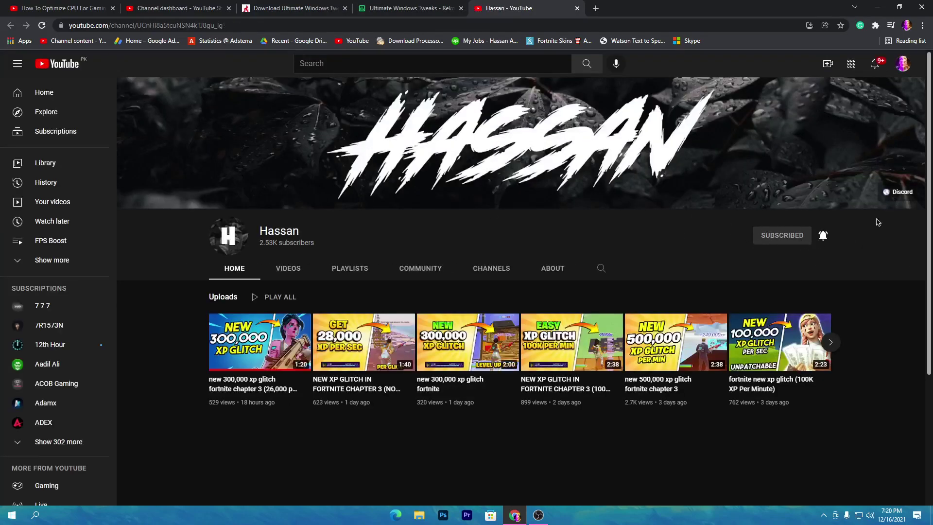
{"action": "left_click", "coordinate": [396, 4]}
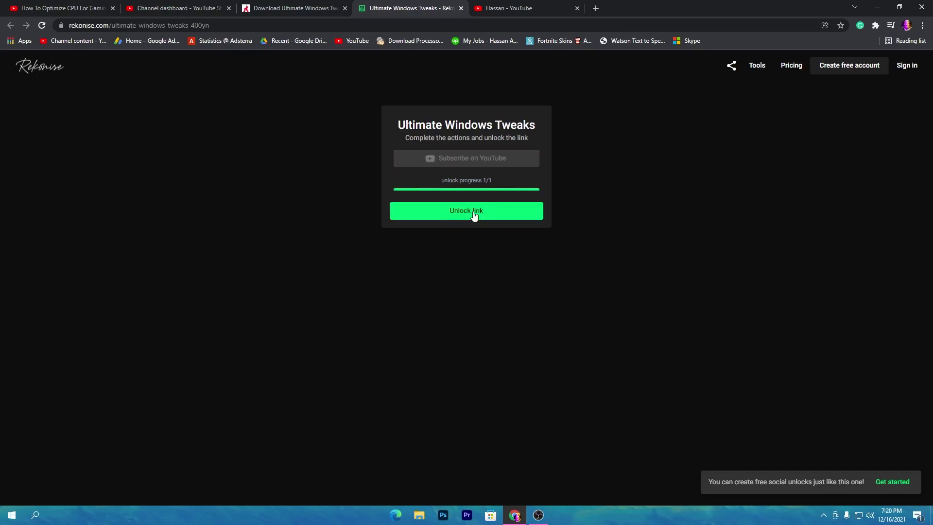
{"action": "left_click", "coordinate": [452, 217]}
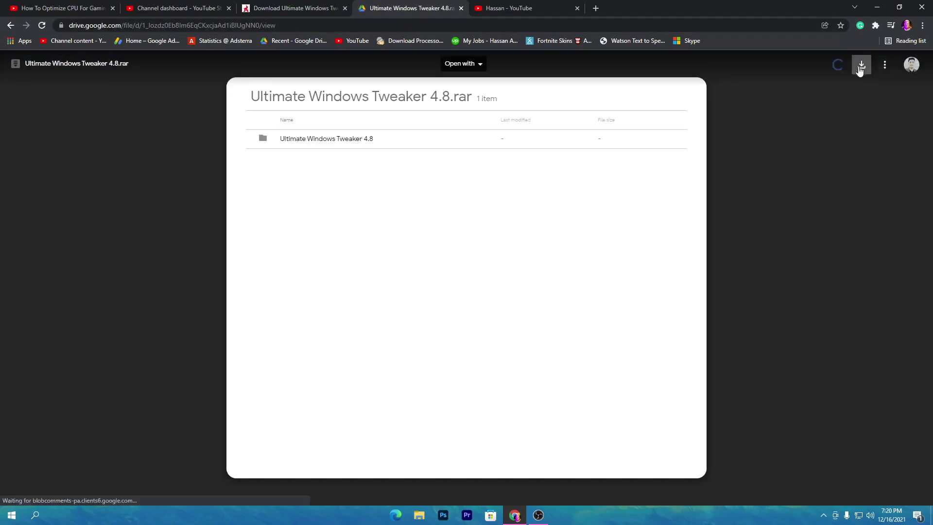
- Download Ultimate Windows Tweaker 4.8.rar from Google Drive via IDM and drag it onto the desktop
{"action": "left_click", "coordinate": [861, 65]}
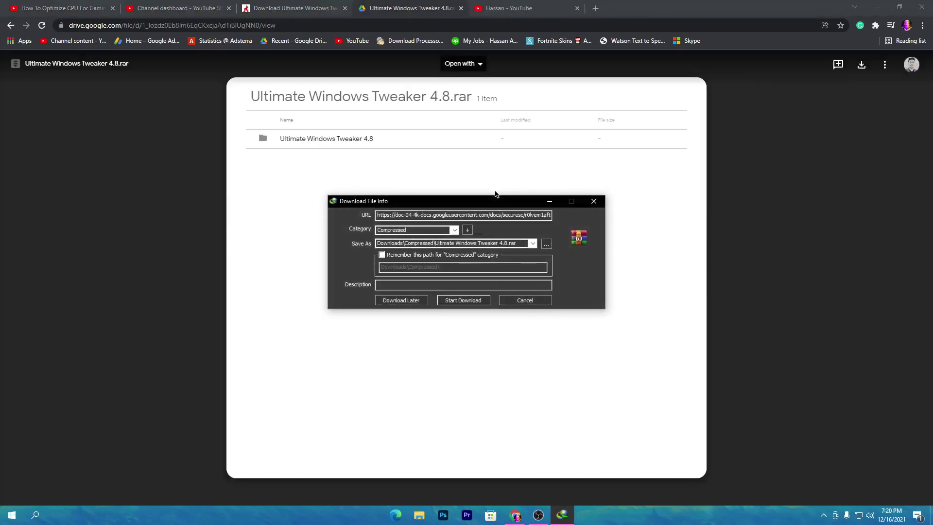
{"action": "left_click", "coordinate": [465, 301]}
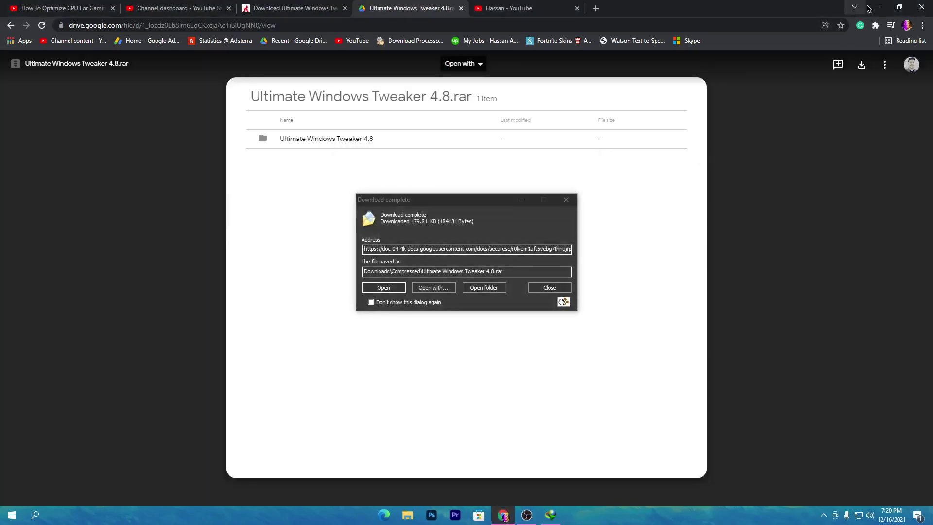
{"action": "left_click", "coordinate": [870, 7]}
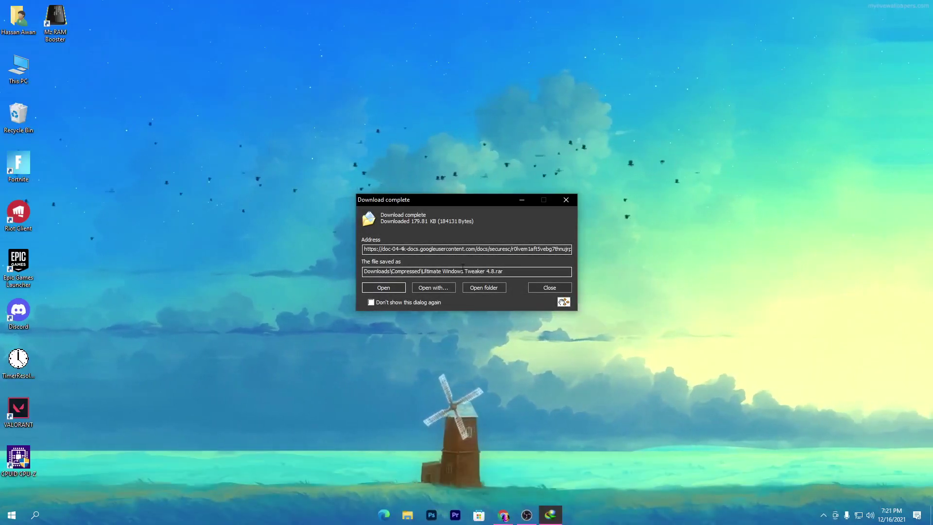
{"action": "left_click_drag", "start_coordinate": [463, 272], "coordinate": [720, 224]}
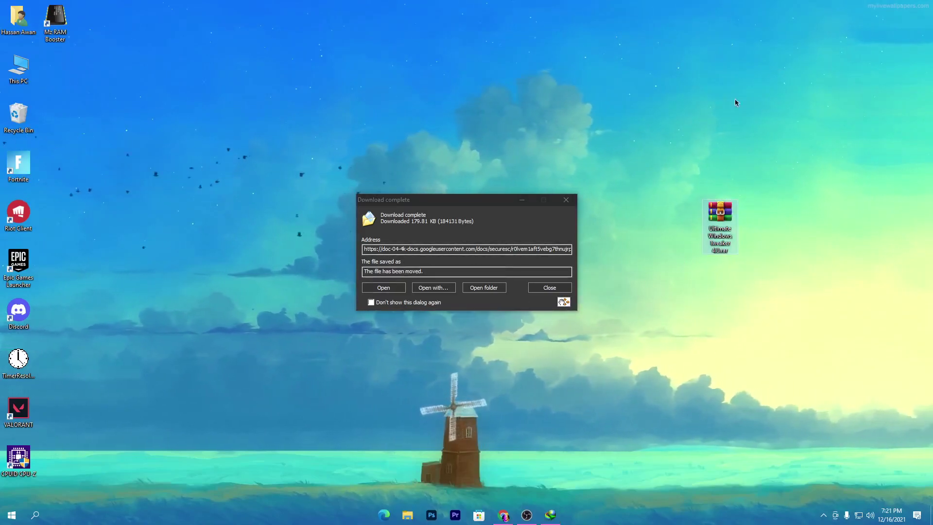
- Extract the Ultimate Windows Tweaker 4.8 folder from the rar onto the desktop and open it
{"action": "double_click", "coordinate": [720, 216]}
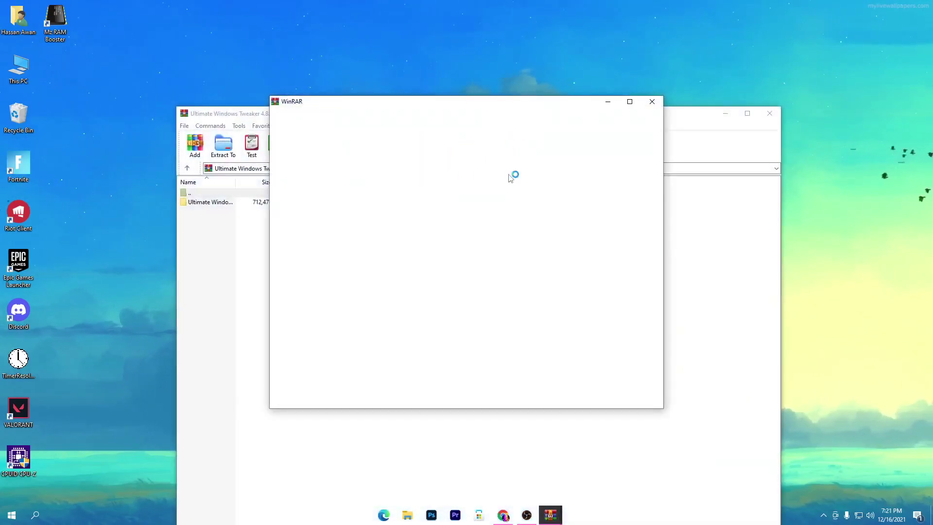
{"action": "key", "text": "Escape"}
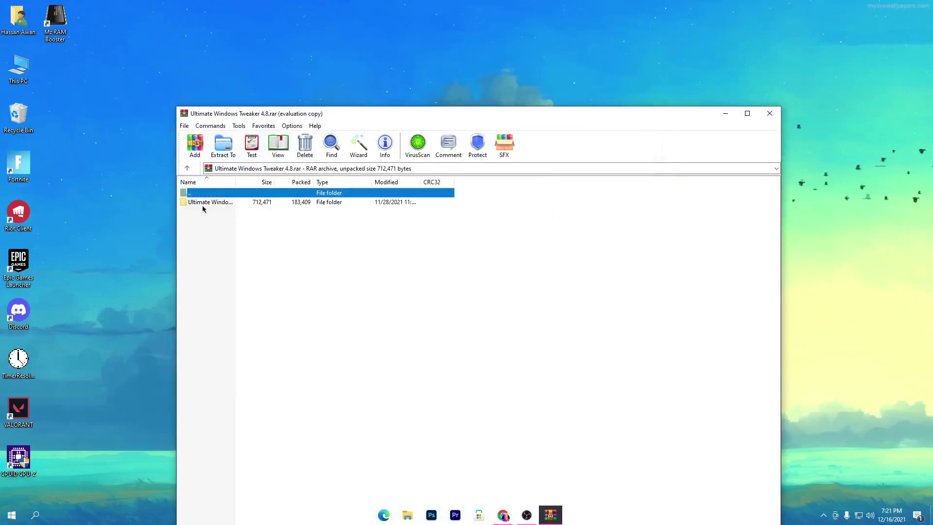
{"action": "left_click_drag", "start_coordinate": [203, 203], "coordinate": [512, 43]}
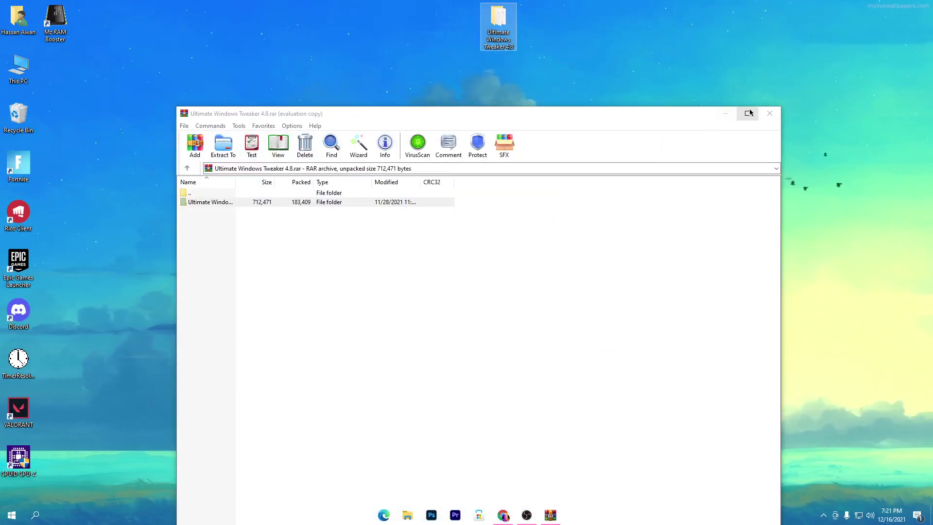
{"action": "left_click", "coordinate": [769, 113]}
{"action": "left_click_drag", "start_coordinate": [511, 30], "coordinate": [403, 129]}
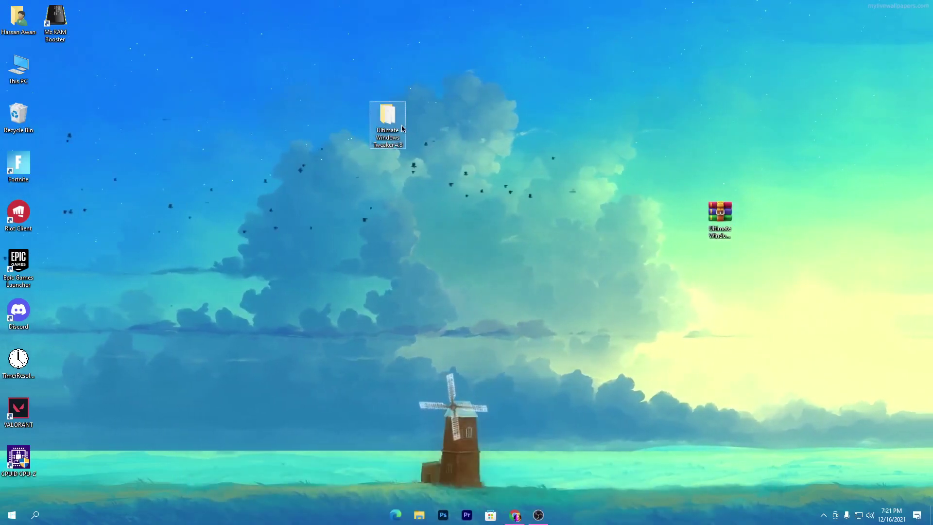
{"action": "double_click", "coordinate": [403, 129]}
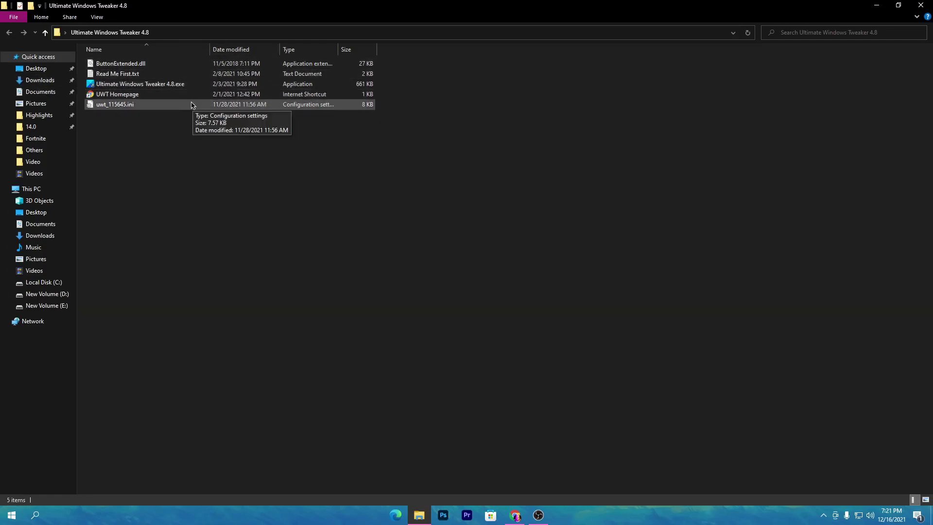
- Run Ultimate Windows Tweaker 4.8.exe as administrator and accept the UAC prompt
{"action": "right_click", "coordinate": [111, 86]}
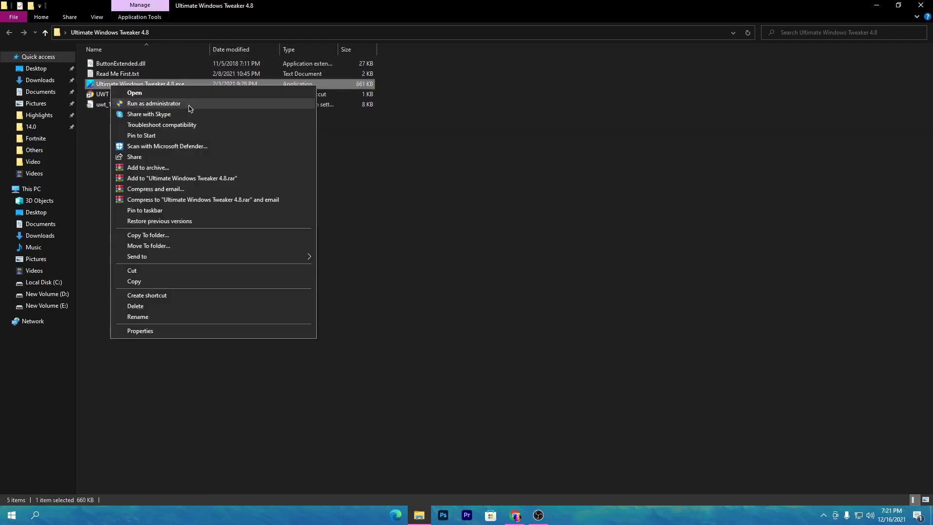
{"action": "left_click", "coordinate": [139, 102]}
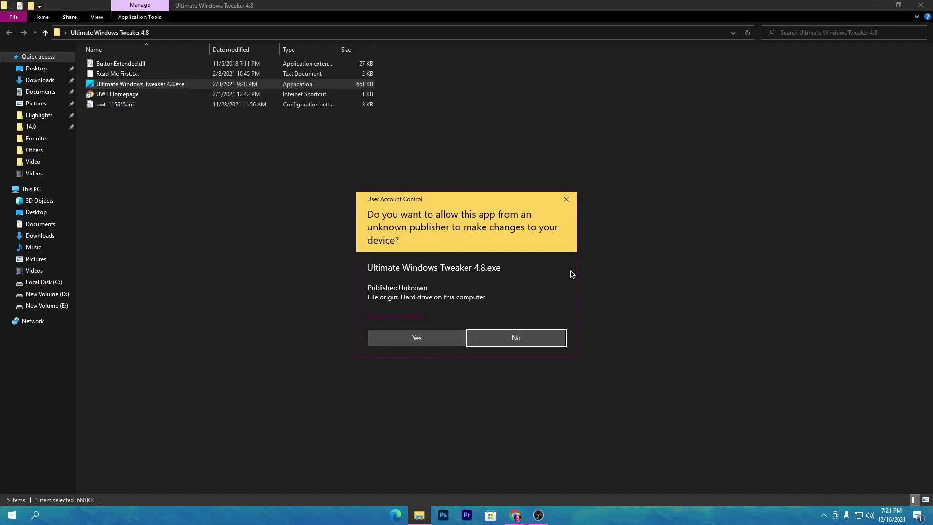
{"action": "left_click", "coordinate": [425, 340]}
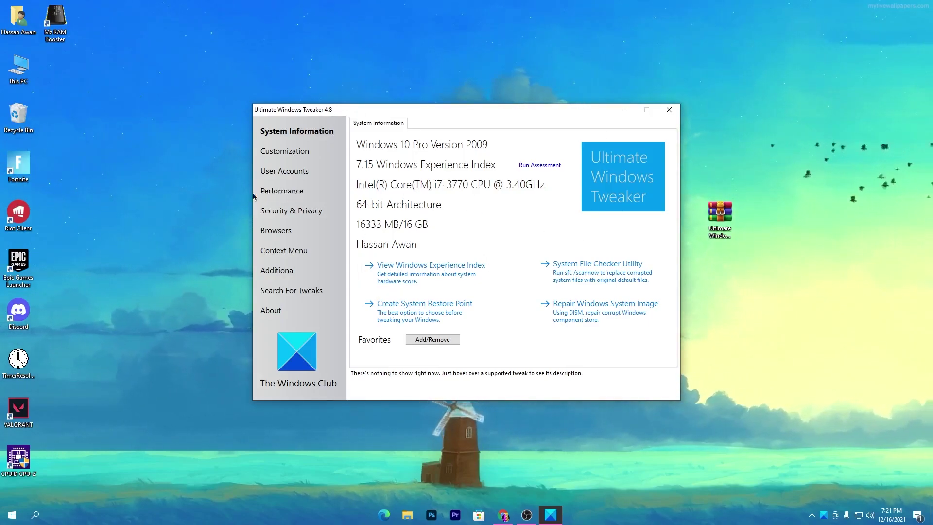
- On the Performance page, enable Disable Prefetch Service and apply the performance tweaks
{"action": "left_click", "coordinate": [272, 191]}
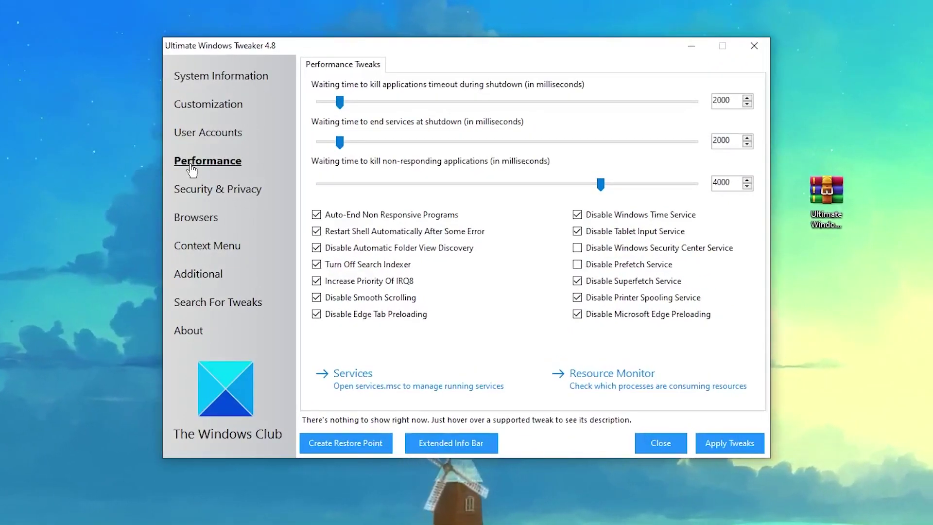
{"action": "mouse_move", "coordinate": [336, 216]}
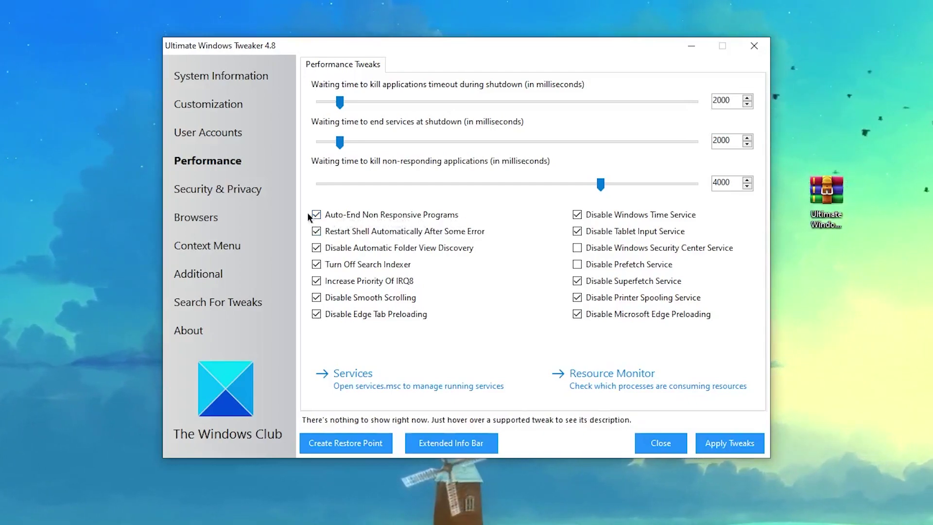
{"action": "mouse_move", "coordinate": [337, 316]}
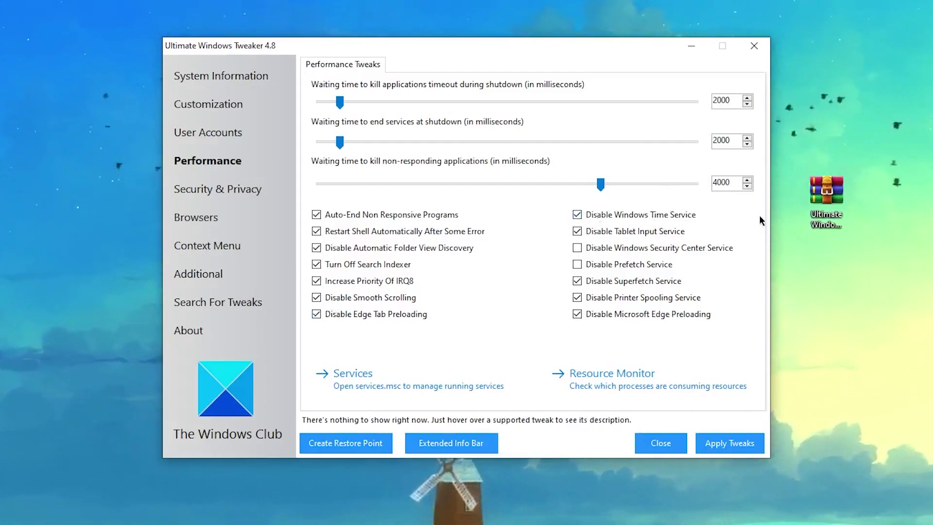
{"action": "mouse_move", "coordinate": [599, 253]}
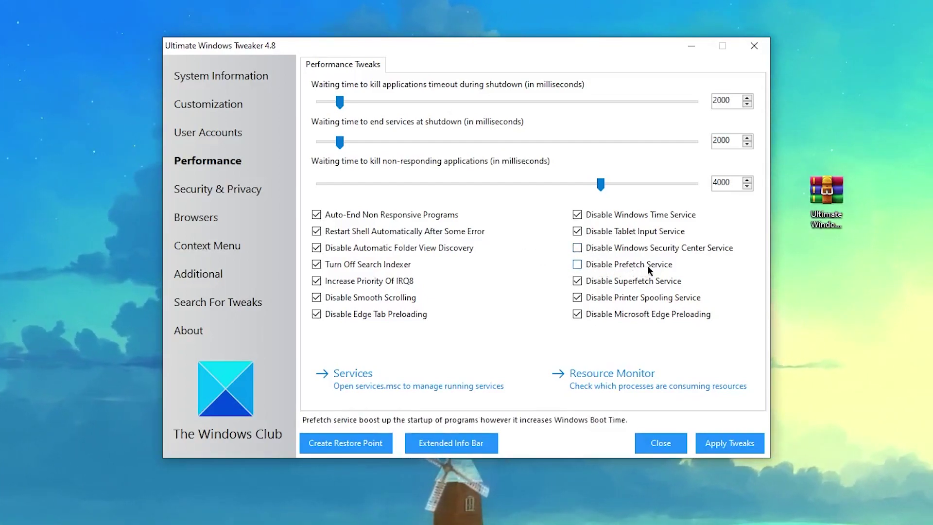
{"action": "left_click", "coordinate": [577, 264]}
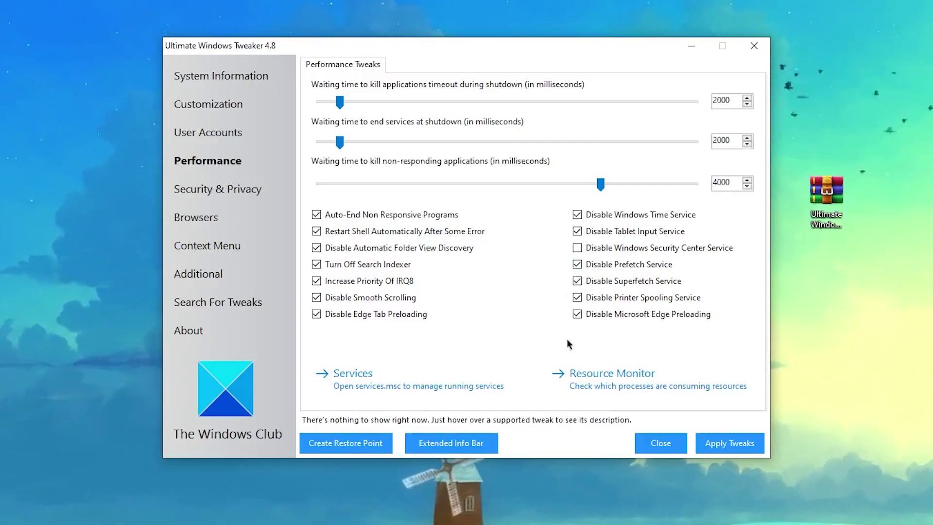
{"action": "left_click", "coordinate": [731, 448]}
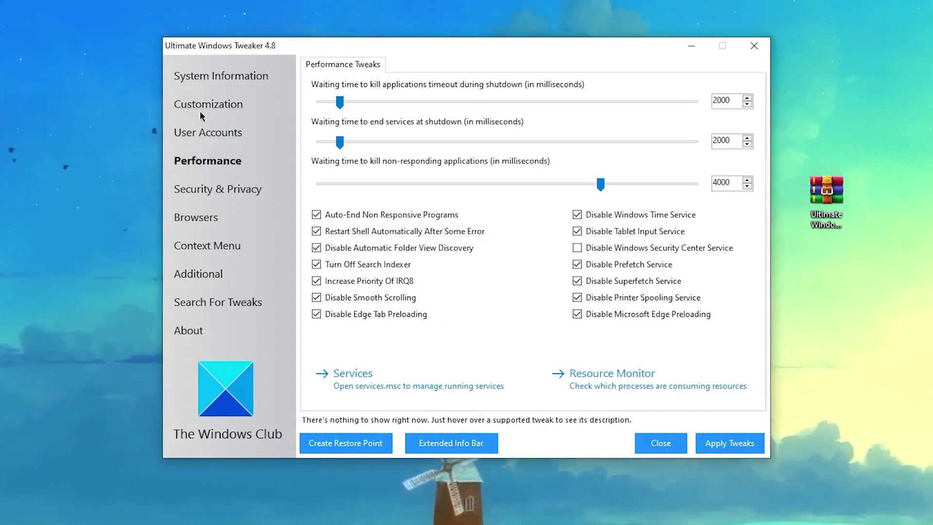
- Apply the Customization tweaks, then close the tweaker and acknowledge its restart recommendation
{"action": "left_click", "coordinate": [214, 105]}
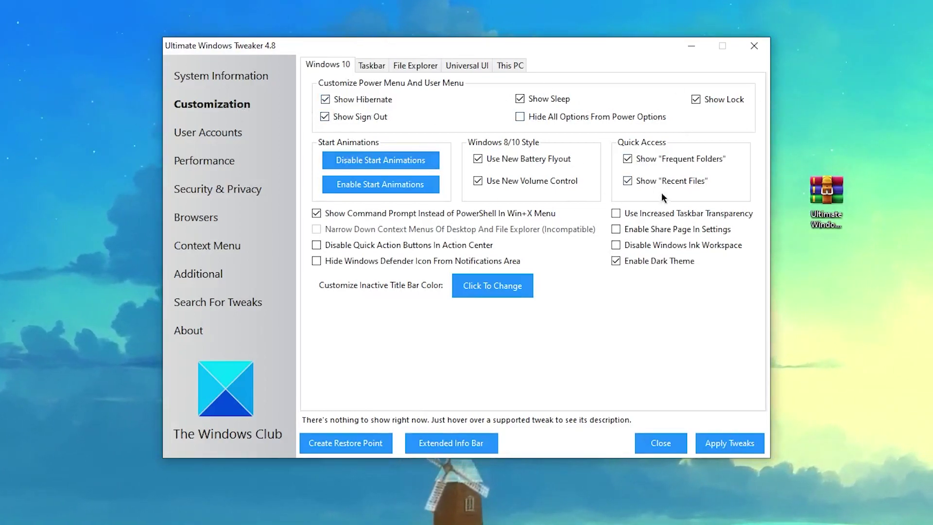
{"action": "left_click", "coordinate": [742, 443]}
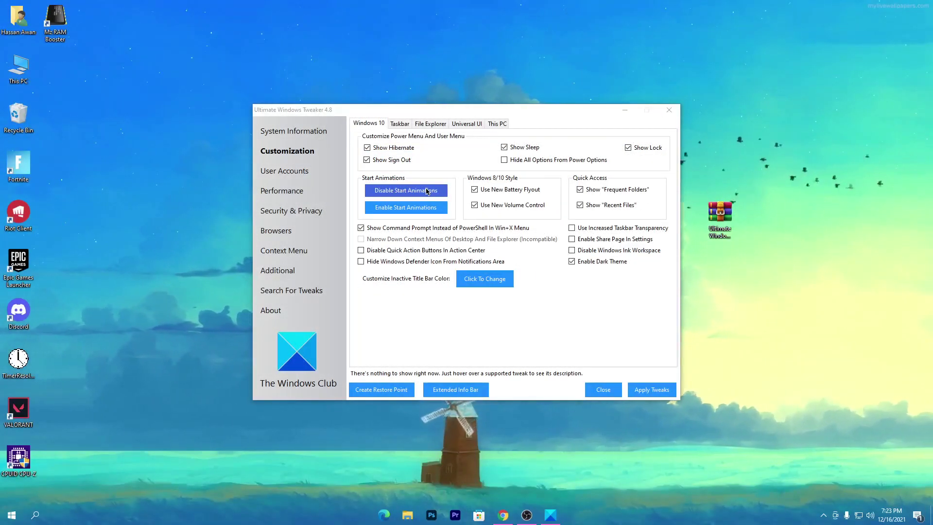
{"action": "left_click", "coordinate": [669, 110]}
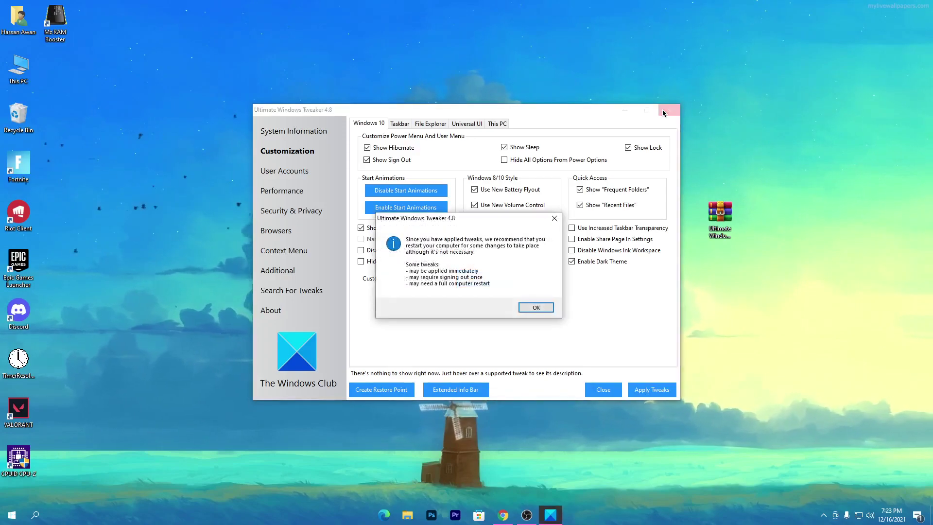
{"action": "left_click", "coordinate": [545, 308]}
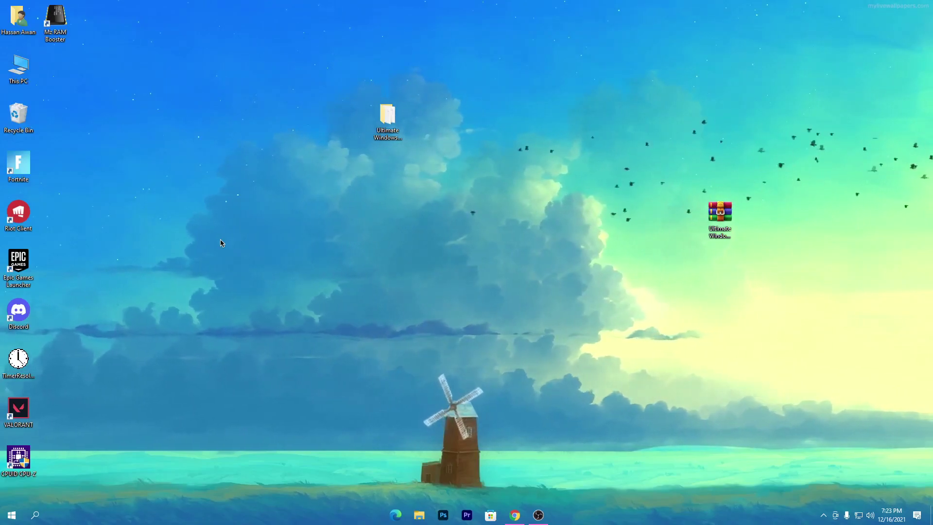
- Run Disk Cleanup on Local Disk (C:), including DirectX Shader Cache, and delete the files
{"action": "double_click", "coordinate": [18, 67]}
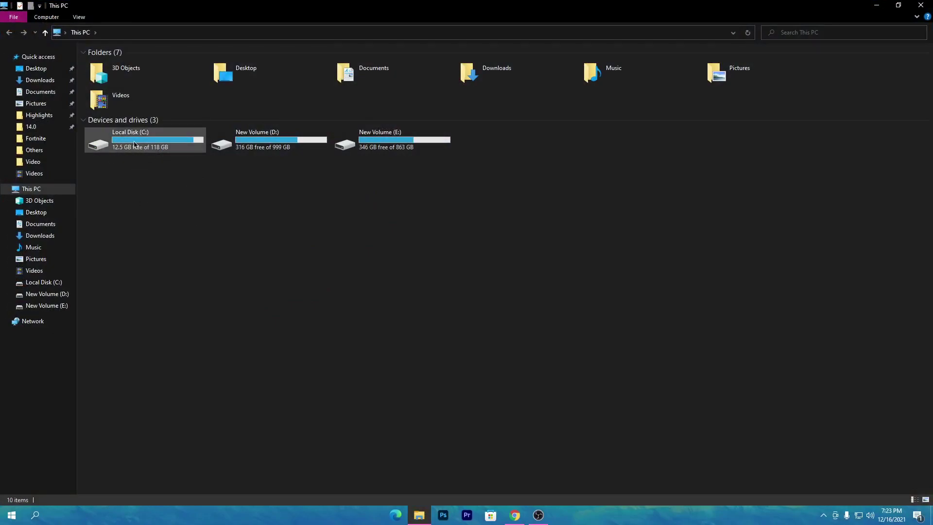
{"action": "right_click", "coordinate": [134, 144]}
{"action": "left_click", "coordinate": [178, 317]}
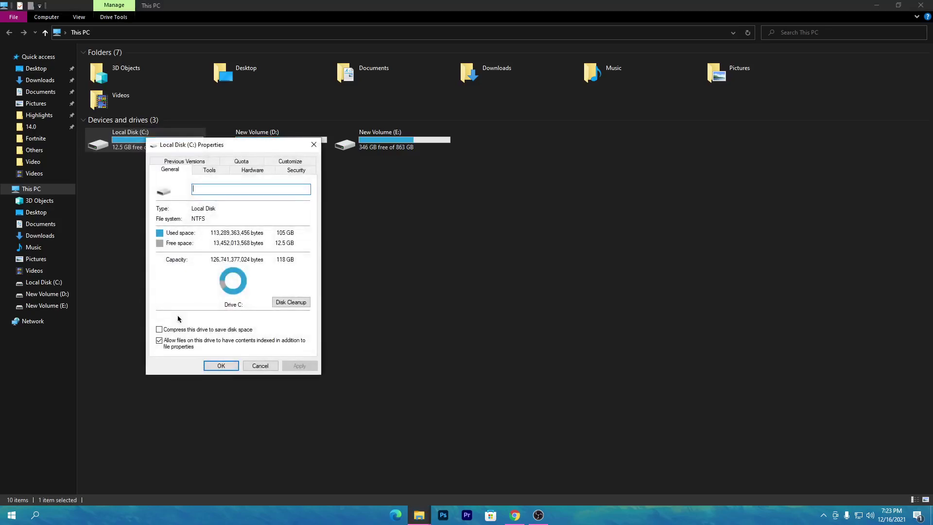
{"action": "left_click", "coordinate": [290, 304]}
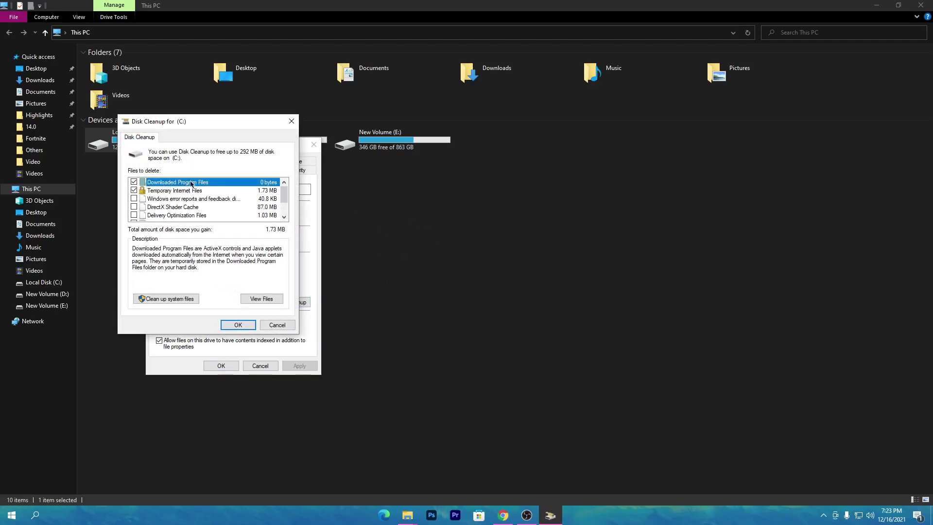
{"action": "scroll", "coordinate": [286, 193], "scroll_direction": "down", "scroll_amount": 1}
{"action": "scroll", "coordinate": [286, 193], "scroll_direction": "up", "scroll_amount": 1}
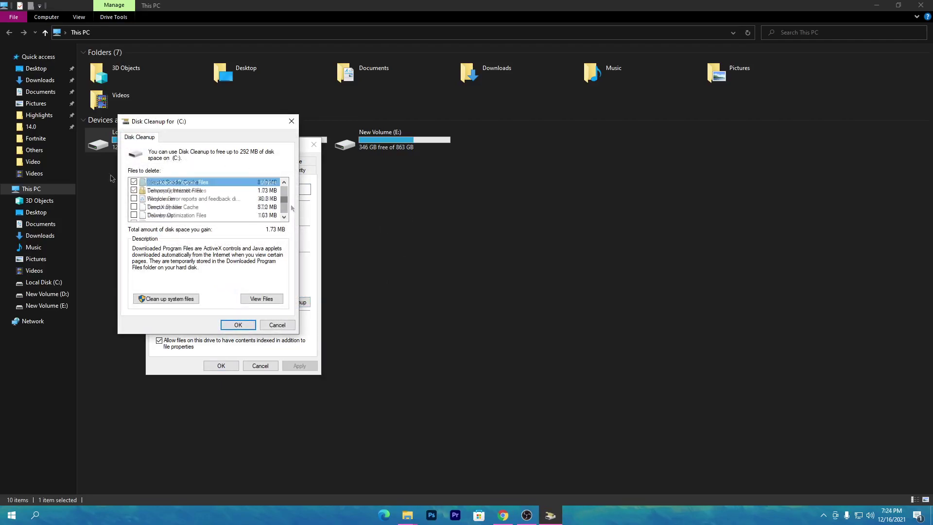
{"action": "left_click", "coordinate": [135, 207]}
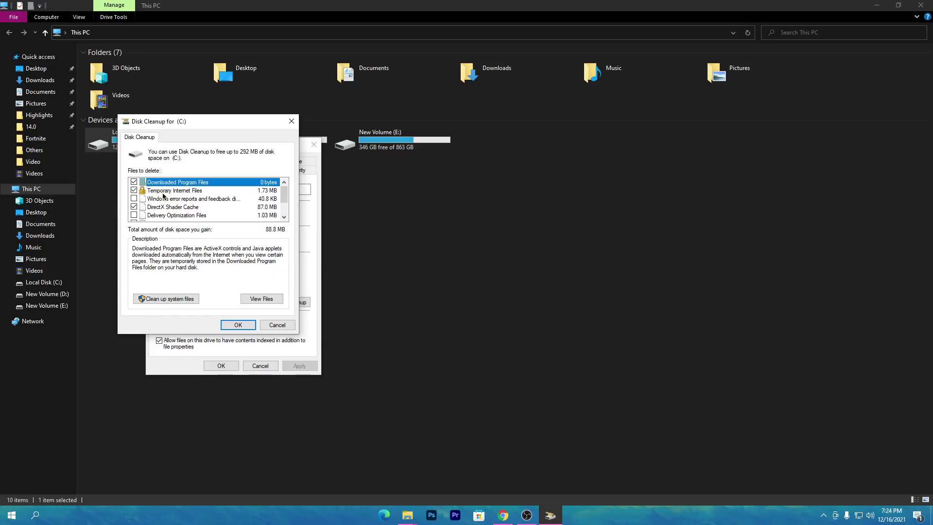
{"action": "left_click", "coordinate": [239, 325]}
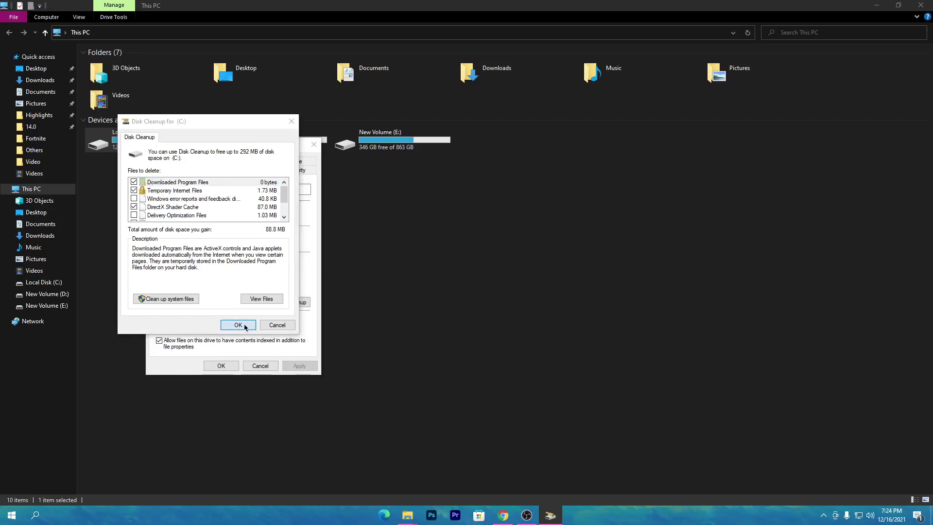
{"action": "left_click", "coordinate": [477, 266]}
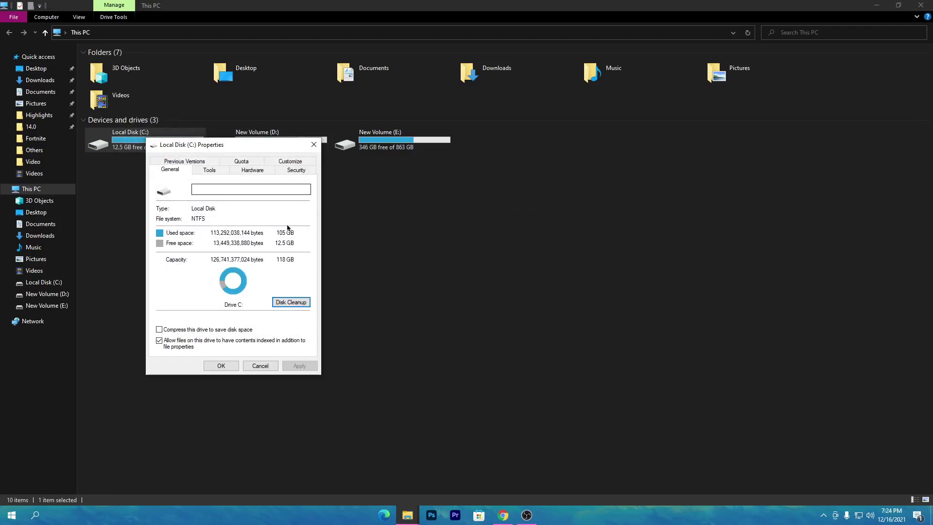
{"action": "left_click", "coordinate": [221, 365]}
{"action": "key", "text": "alt+F4"}
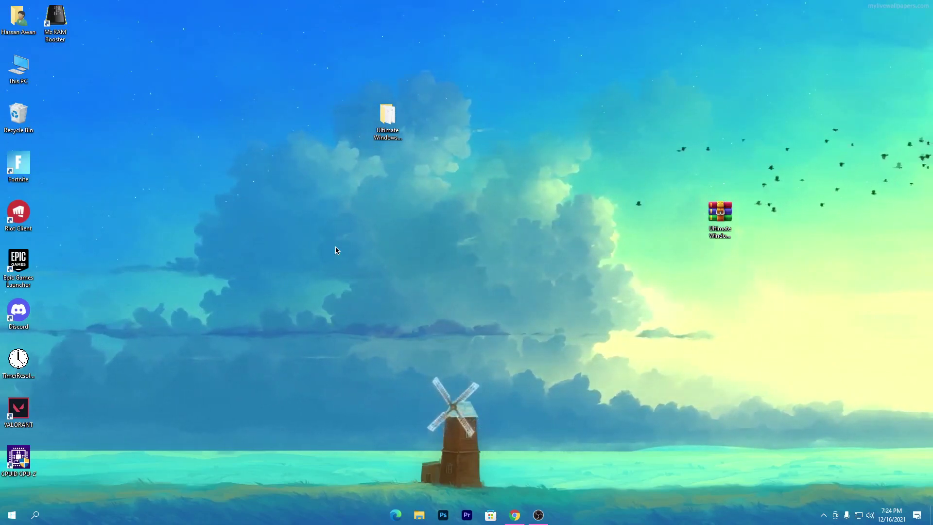
- Open Device Manager from This PC's About settings page
{"action": "right_click", "coordinate": [20, 71]}
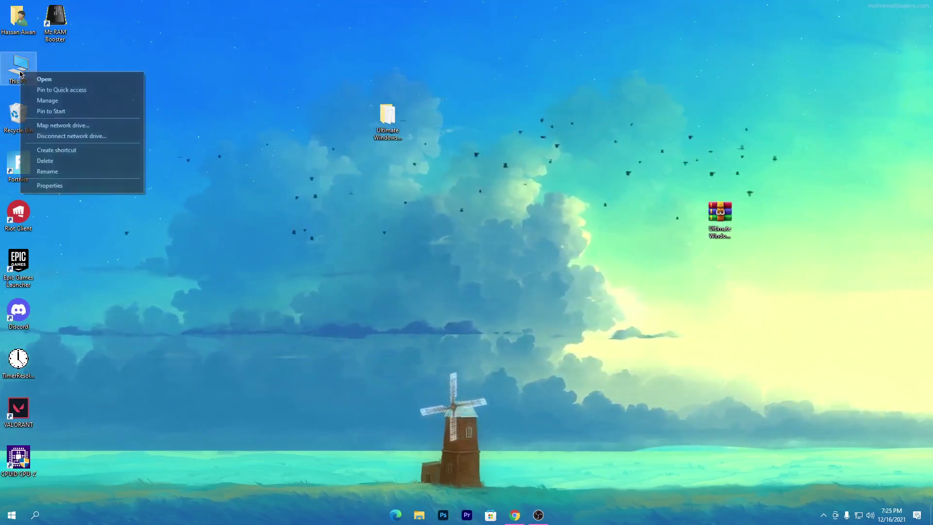
{"action": "left_click", "coordinate": [47, 184]}
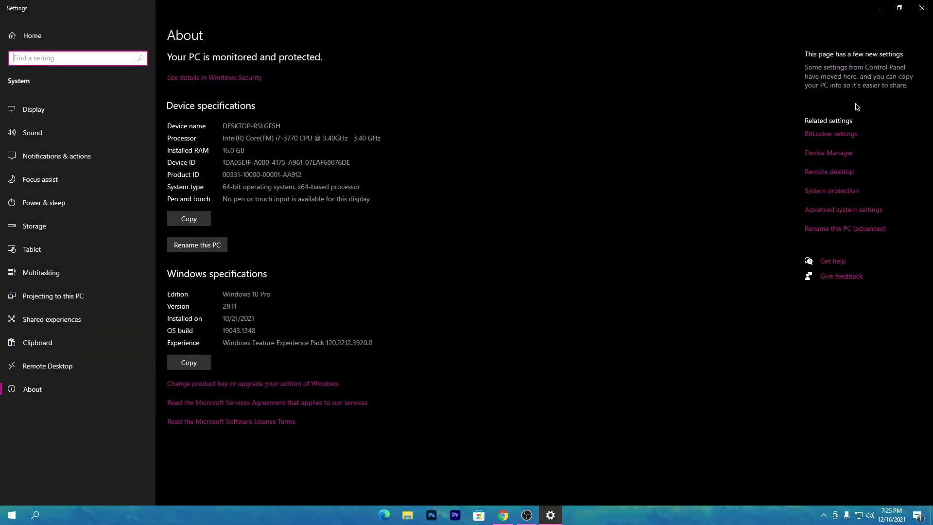
{"action": "left_click", "coordinate": [828, 154]}
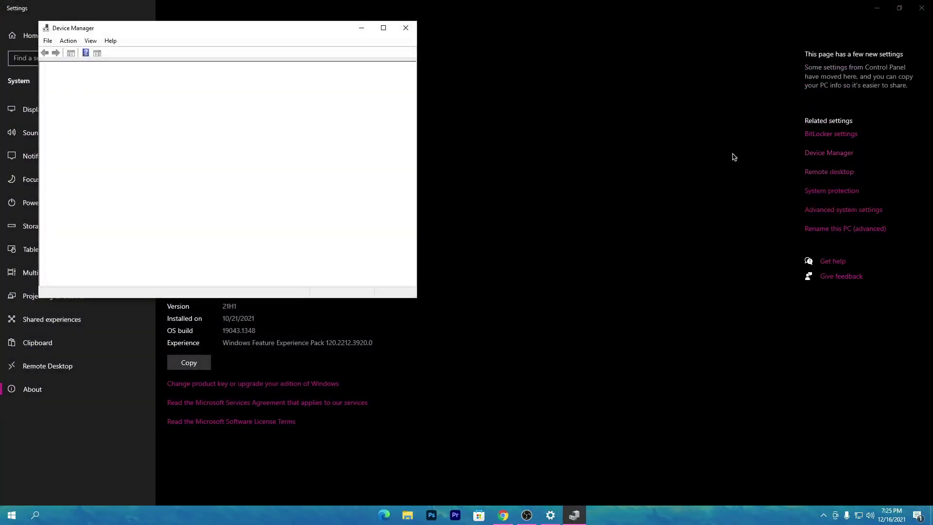
- Expand System devices in Device Manager, then close Device Manager and the Settings About page
{"action": "scroll", "coordinate": [124, 253], "scroll_direction": "down", "scroll_amount": 1}
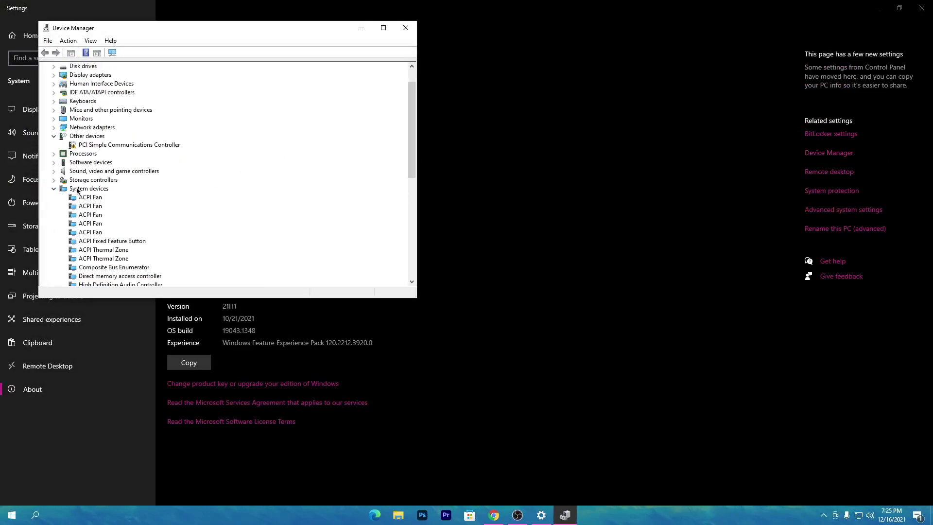
{"action": "scroll", "coordinate": [77, 190], "scroll_direction": "down", "scroll_amount": 2}
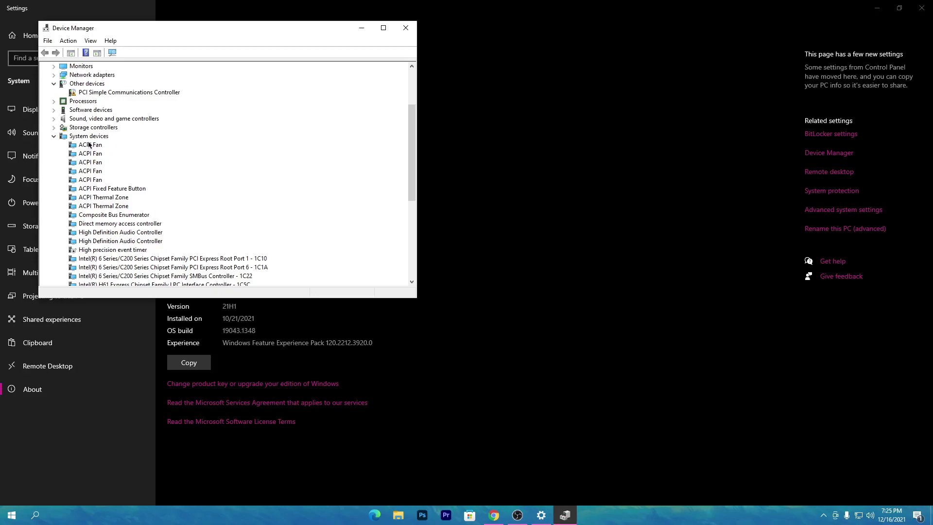
{"action": "left_click", "coordinate": [53, 137]}
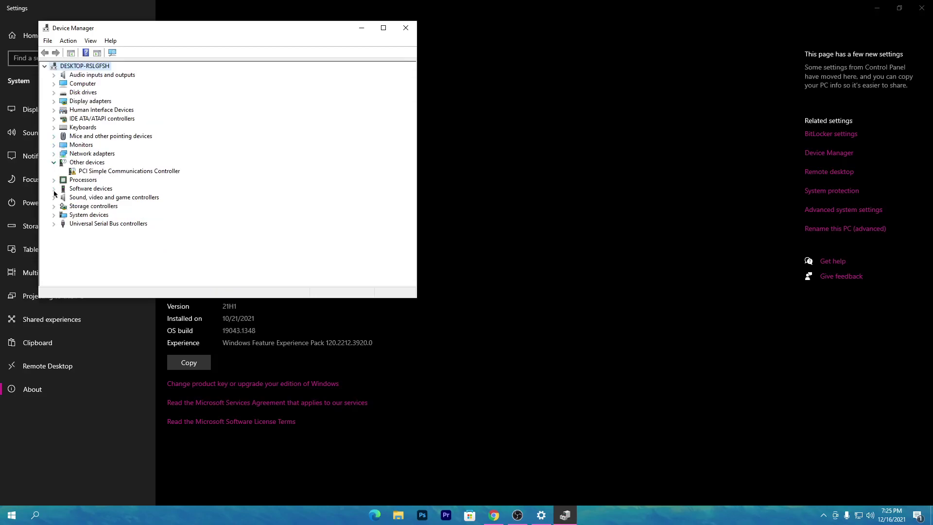
{"action": "left_click", "coordinate": [54, 215]}
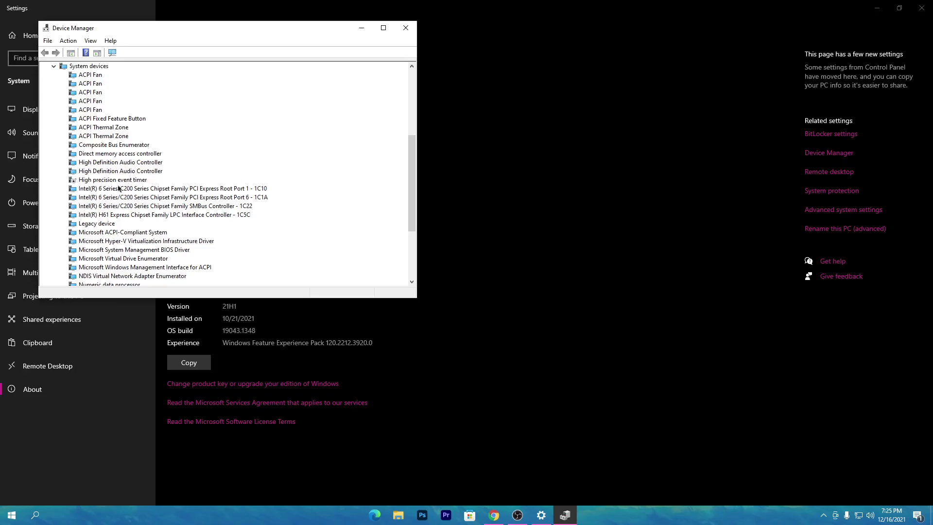
{"action": "left_click", "coordinate": [407, 29]}
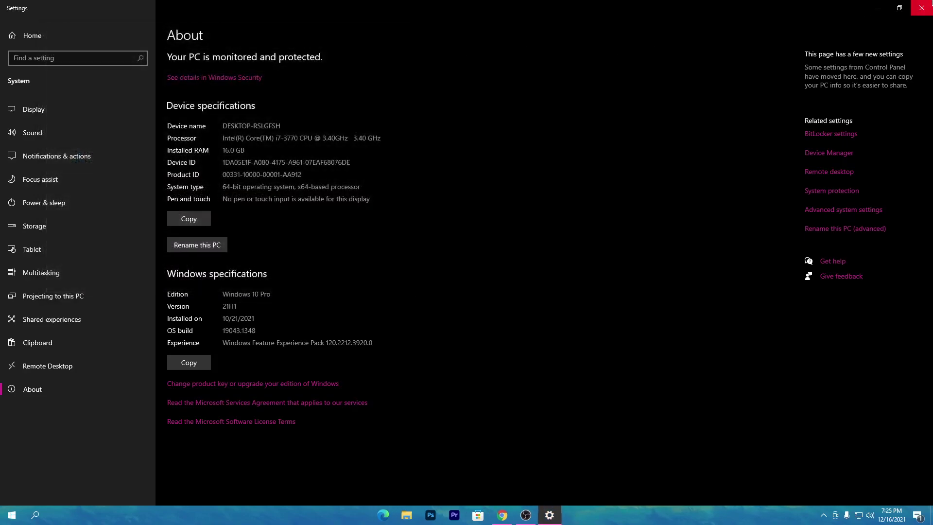
{"action": "left_click", "coordinate": [927, 5]}
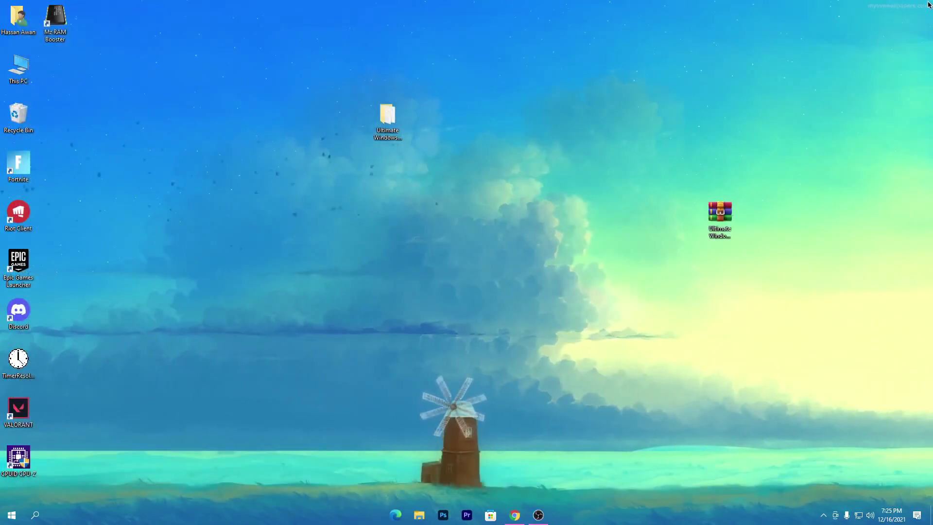